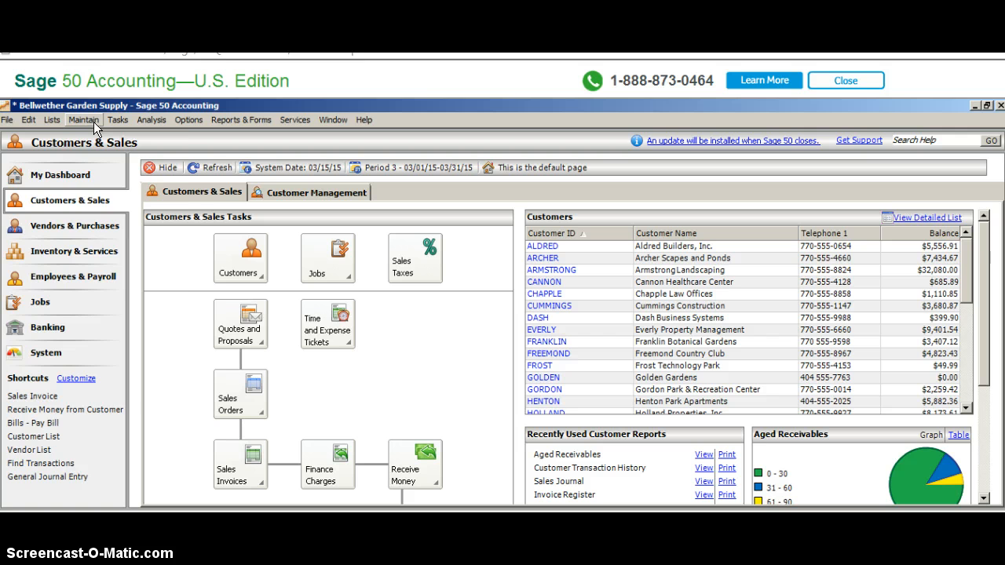
From Tasks > General Journal Entry, correct the 10300-00 debit to 68,000.00 and start a new line
click(93, 122)
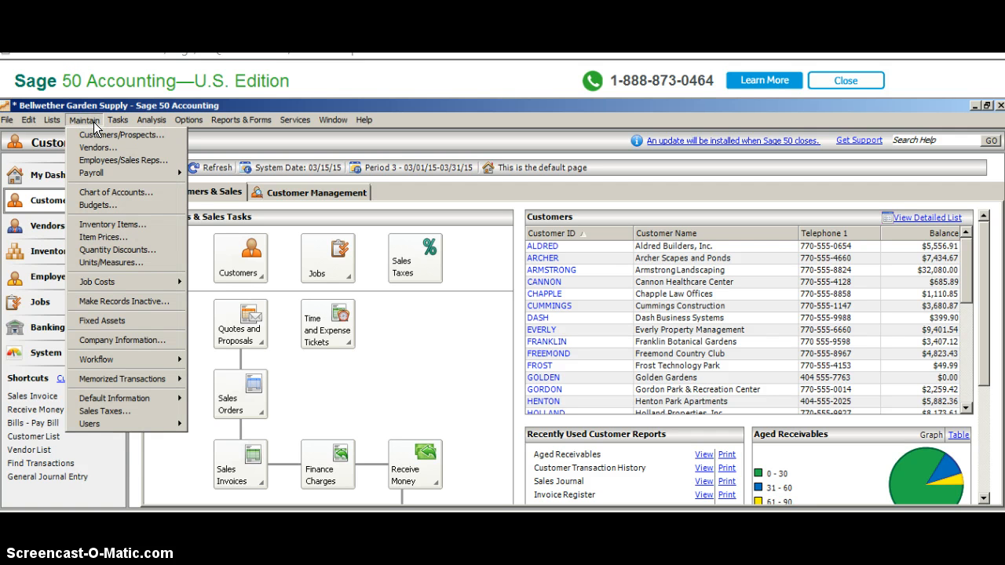
mouse_move(118, 119)
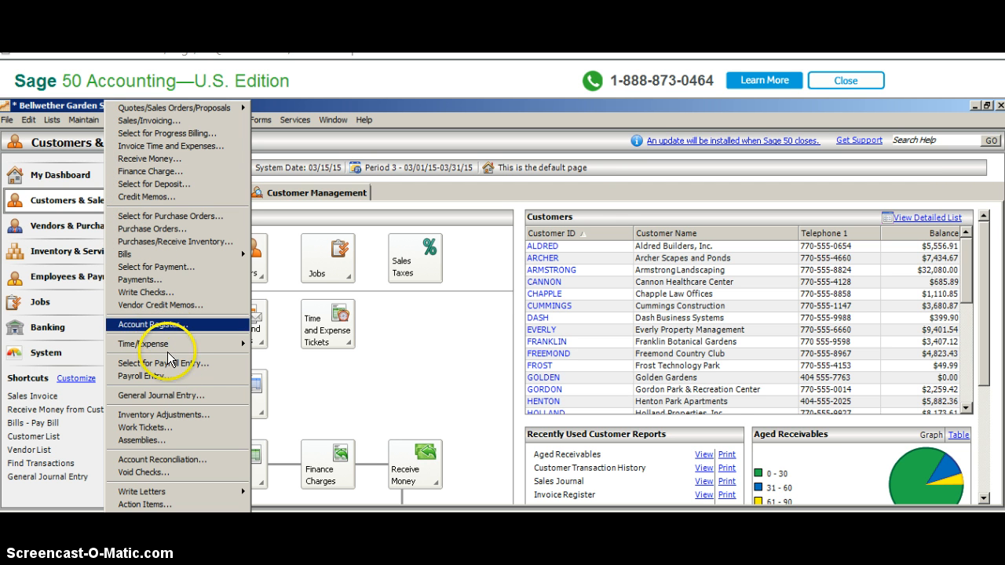
click(184, 397)
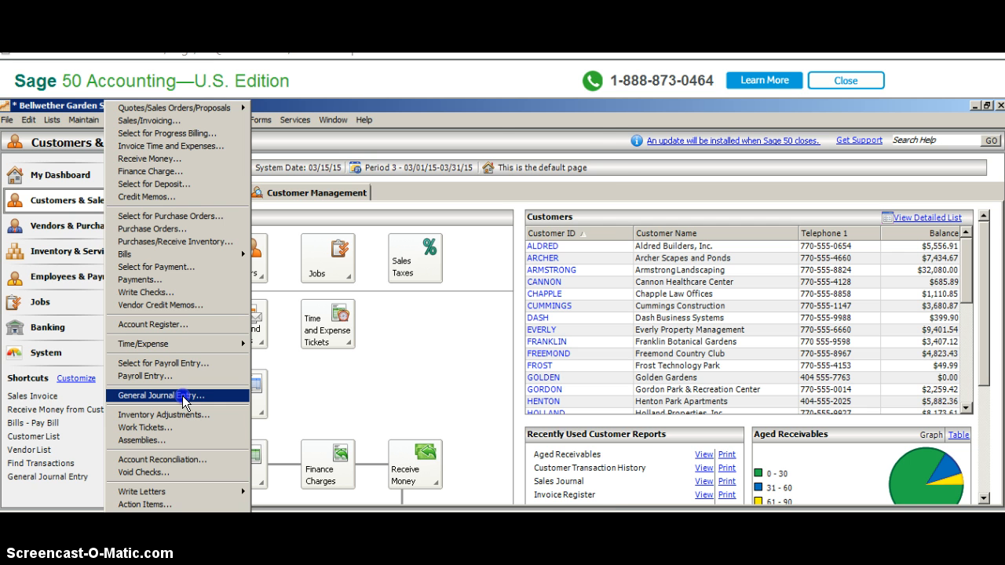
click(182, 396)
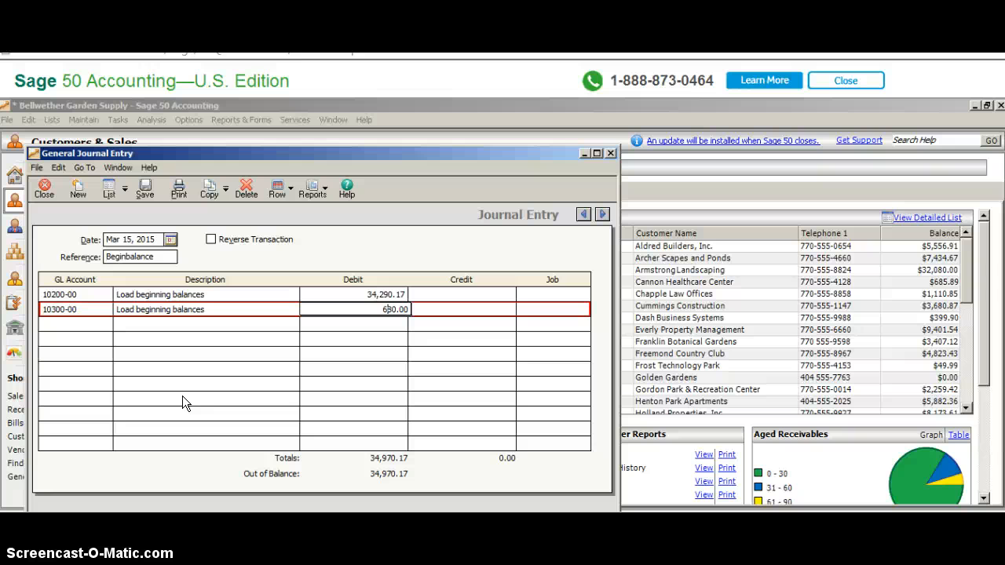
text(0)
text(0)
key(Tab)
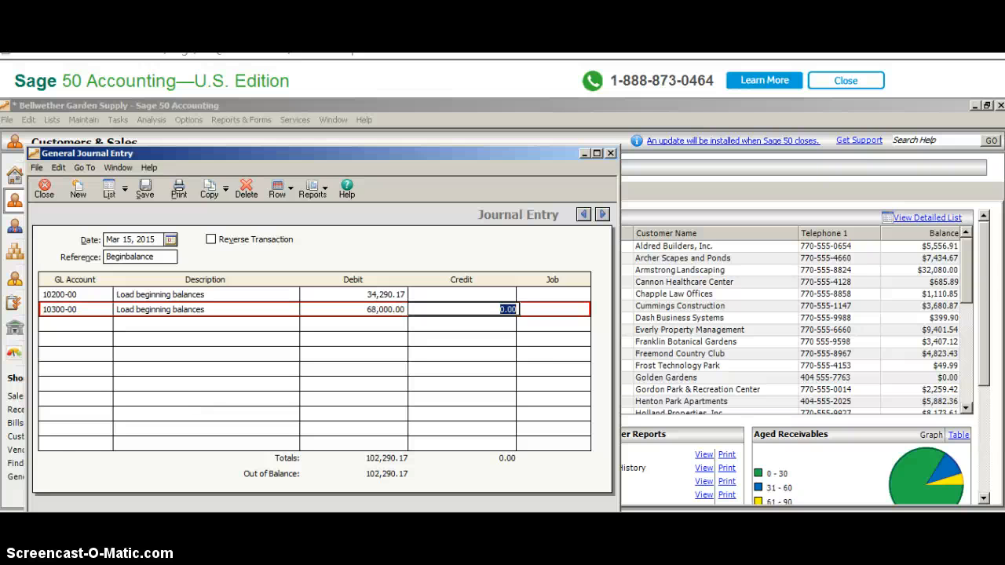
key(Tab)
key(Tab)
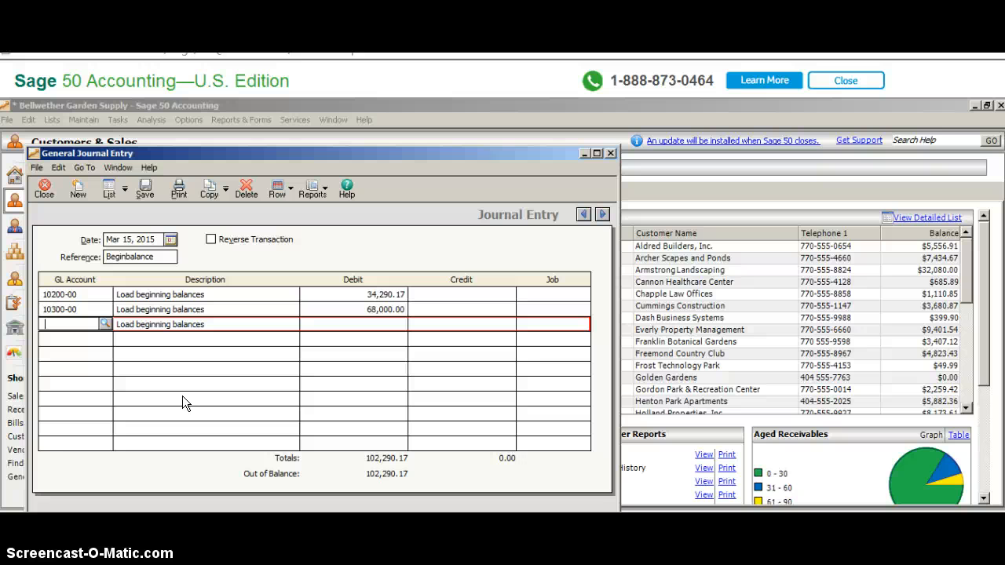
Add a line debiting 12000-00 Inventory by 1,133.41, total 103,423.58
click(107, 321)
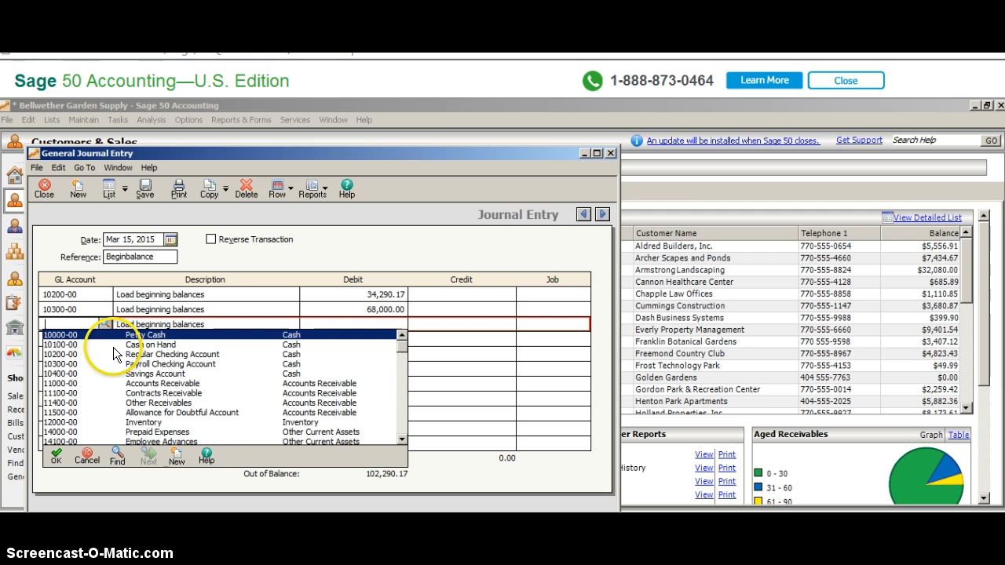
click(398, 440)
click(398, 439)
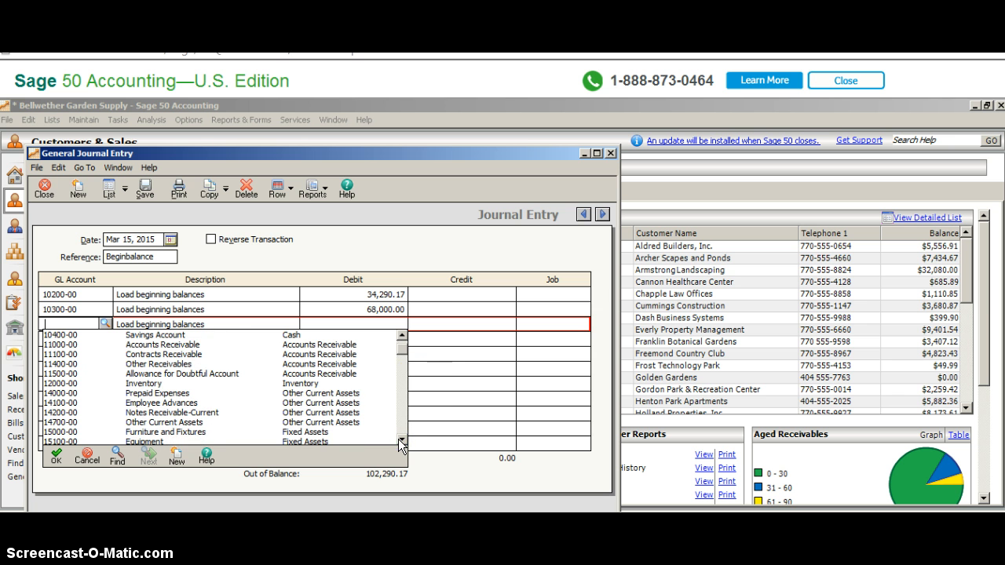
double_click(154, 385)
key(Tab)
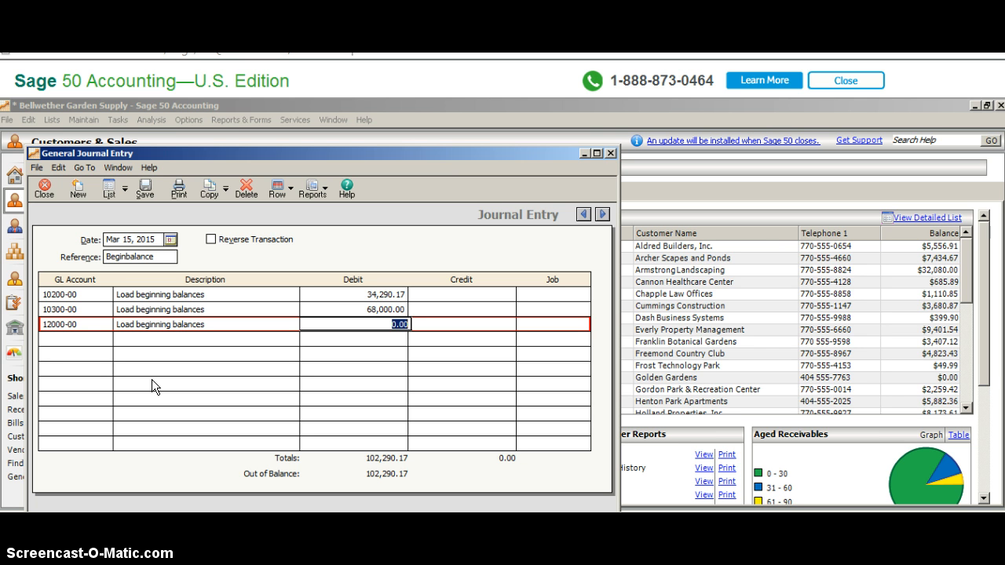
text(1)
text(3)
text(3)
text(.)
text(41)
key(Tab)
key(Tab)
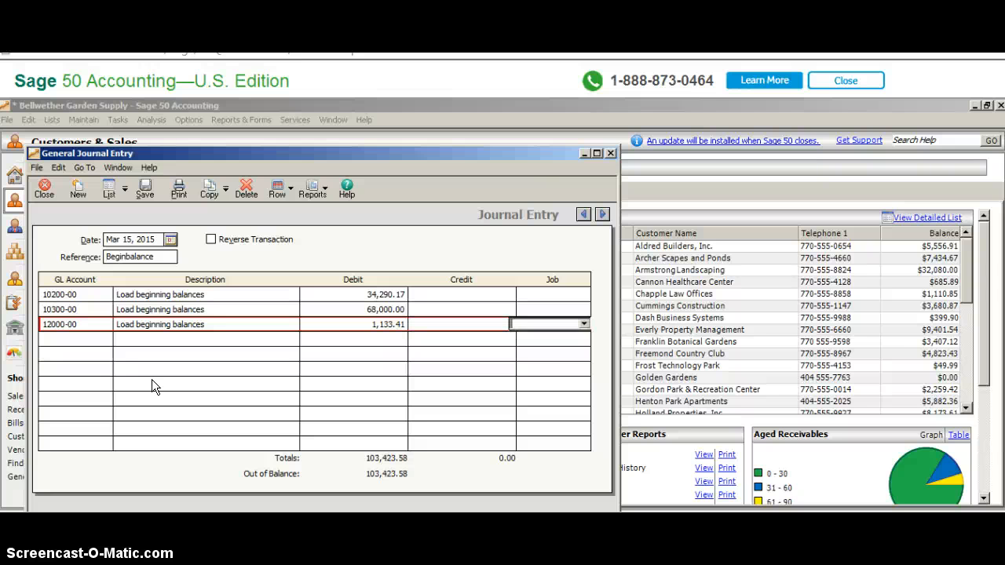
key(Tab)
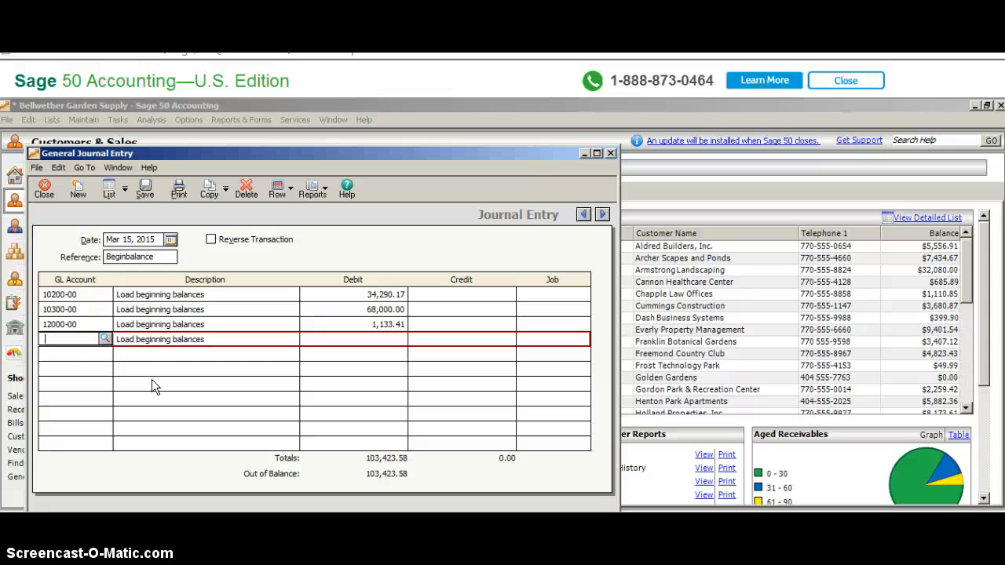
Add a line debiting 15000-00 Furniture and Fixtures by 9,900.00, total 113,323.58
click(105, 339)
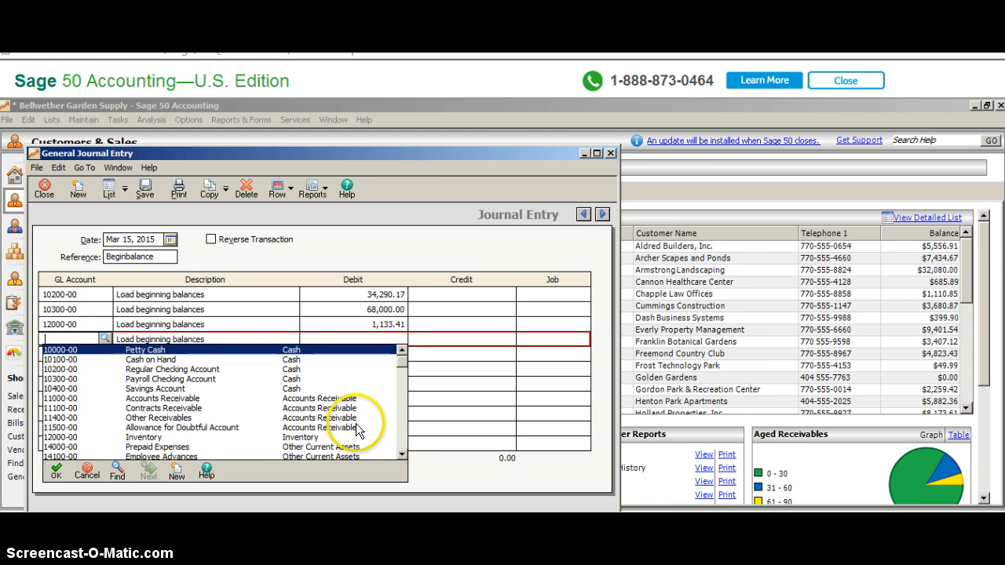
click(401, 454)
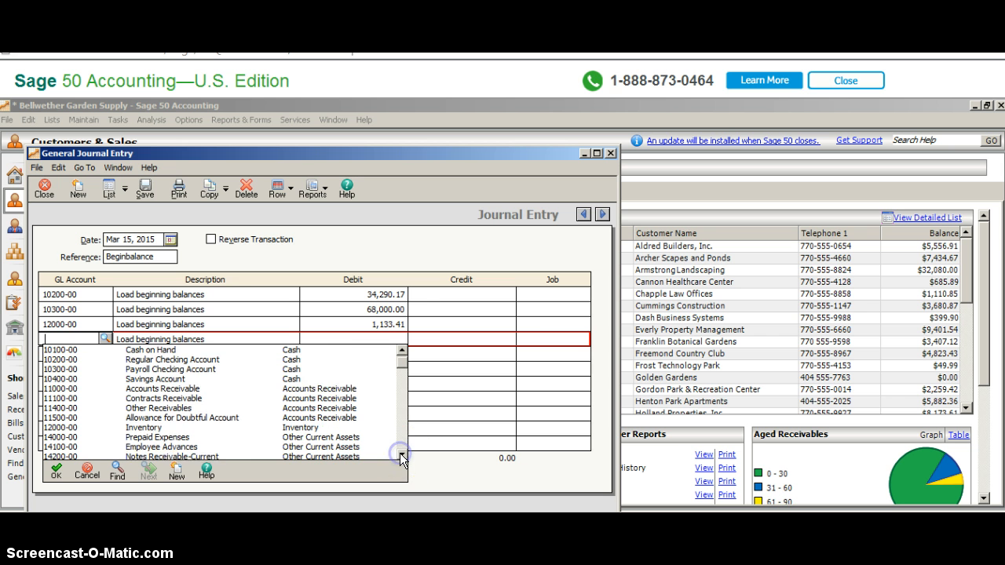
click(401, 455)
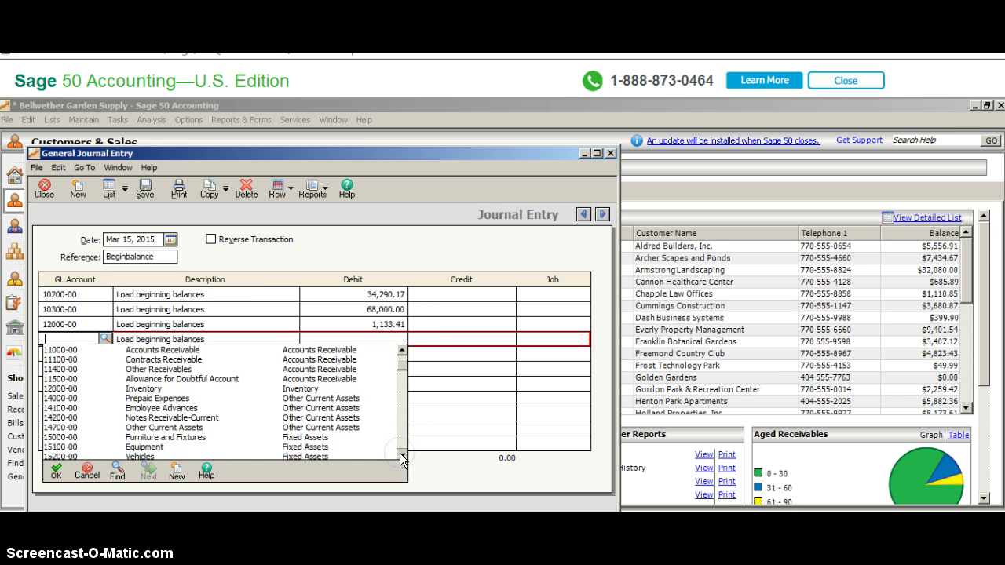
double_click(219, 435)
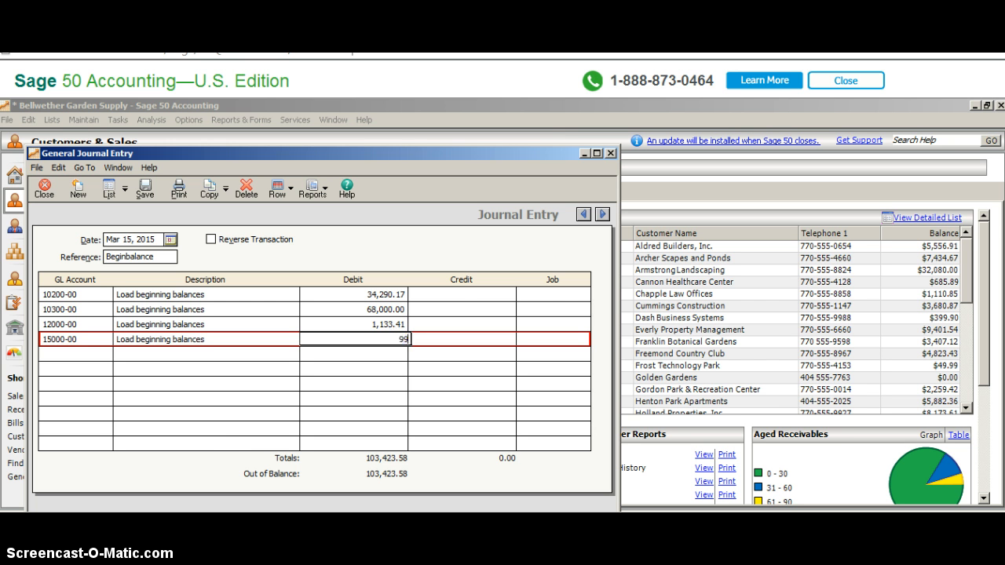
text(9900)
key(Tab)
key(Tab)
key(Tab)
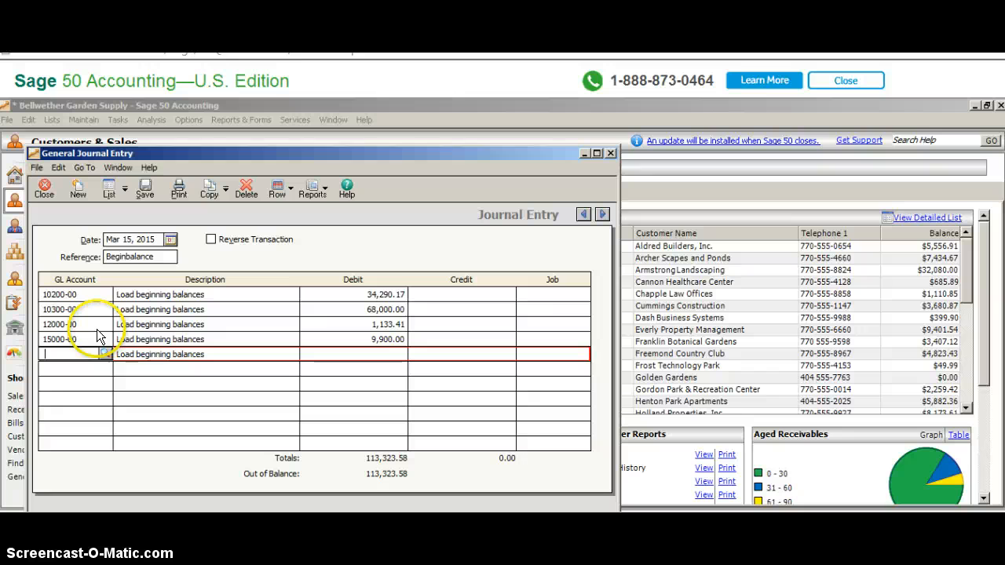
Add a line crediting 39005-00 Retained Earnings by 78,300.58
click(106, 355)
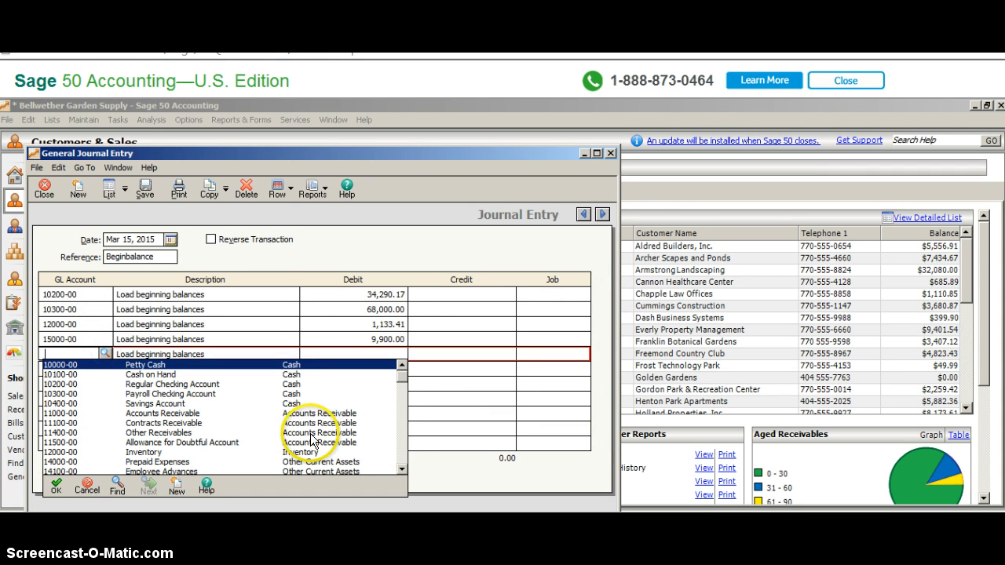
click(401, 449)
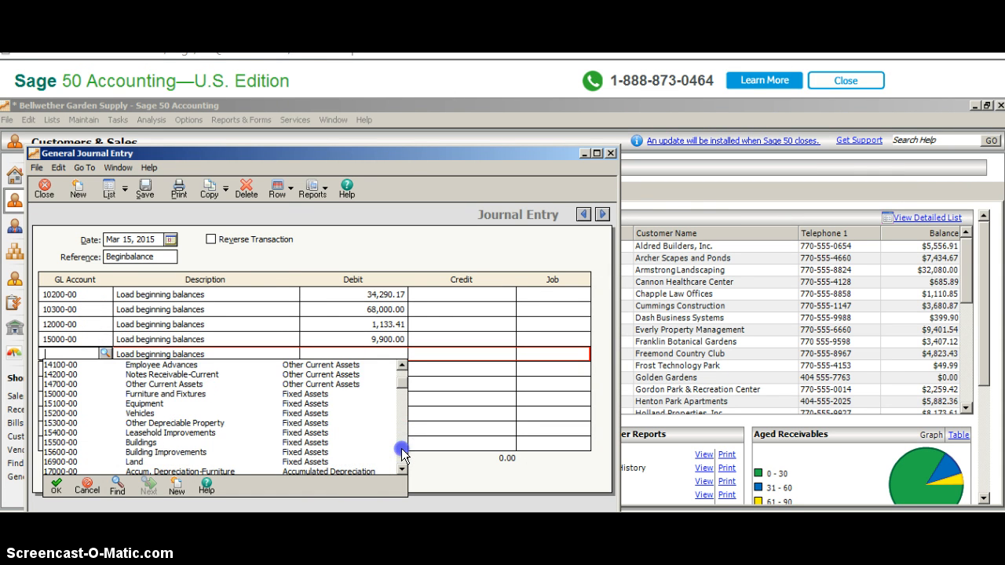
click(401, 449)
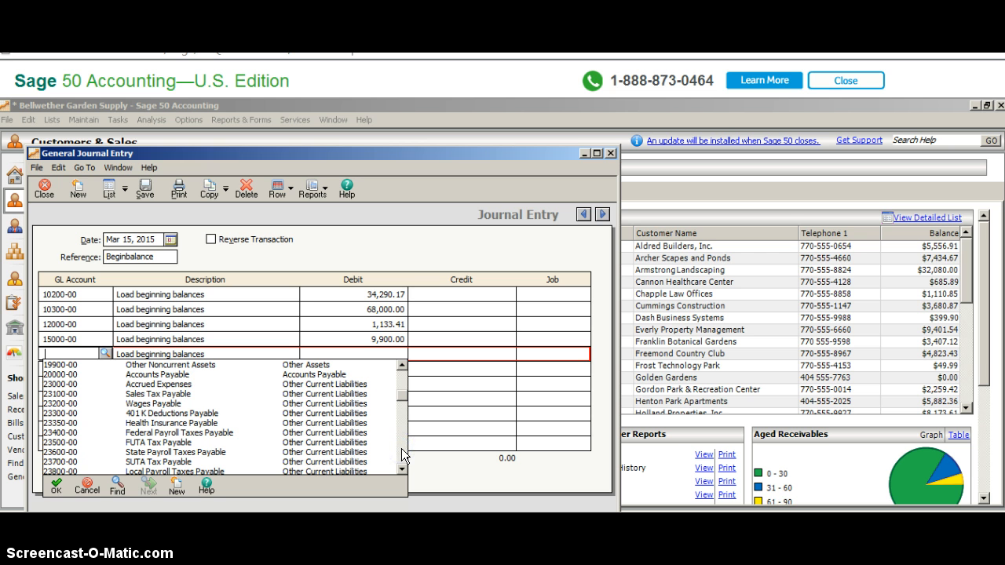
click(401, 448)
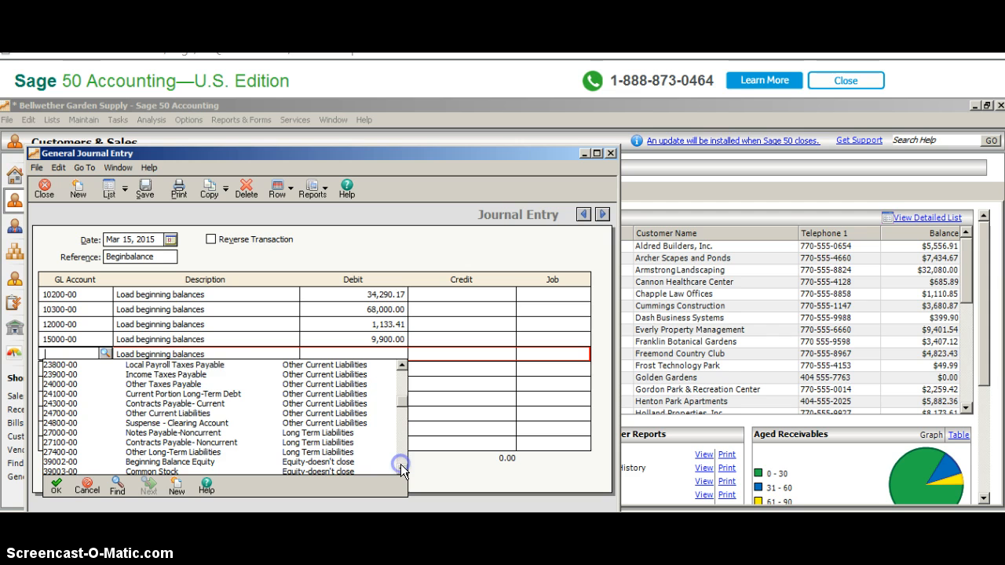
click(402, 469)
click(401, 469)
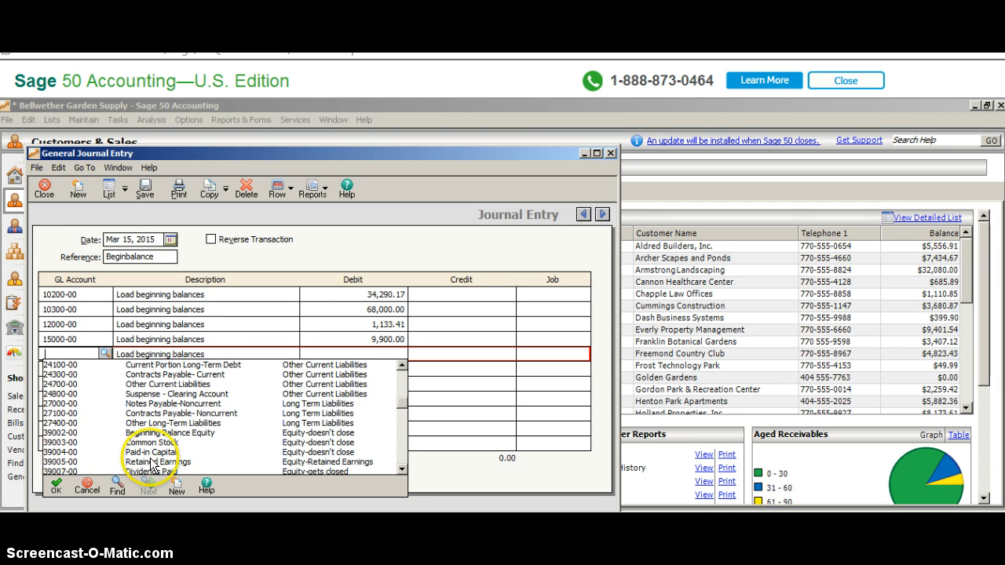
double_click(153, 462)
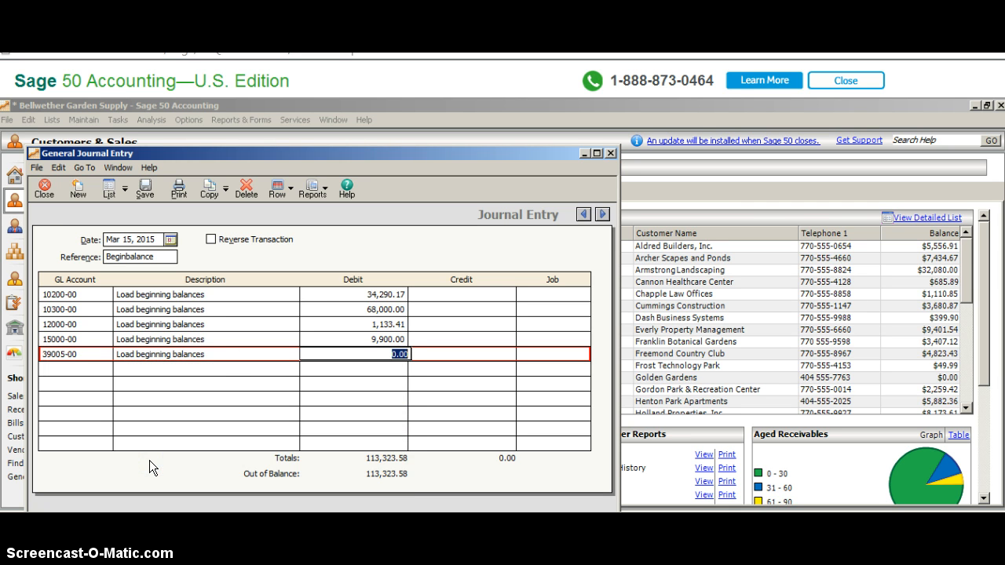
key(Tab)
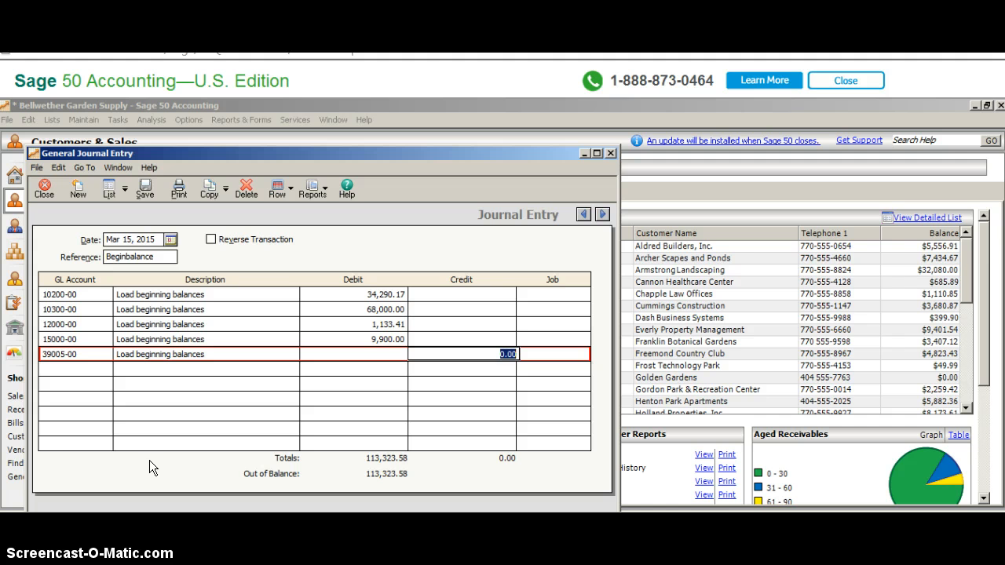
text(78300.)
text(58)
key(Tab)
key(Tab)
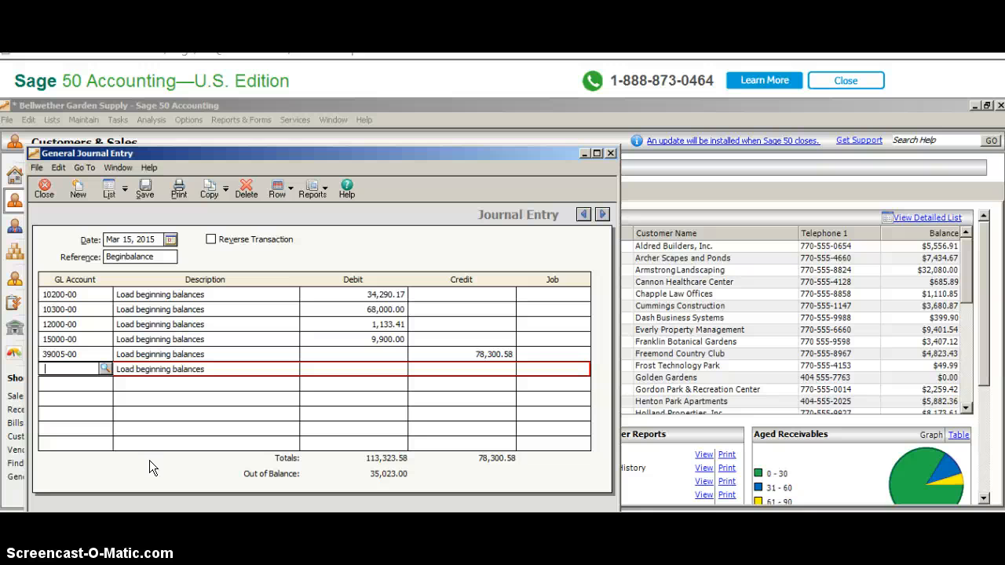
Add a line crediting 23500-00 FUTA Tax Payable by 438.00
click(103, 368)
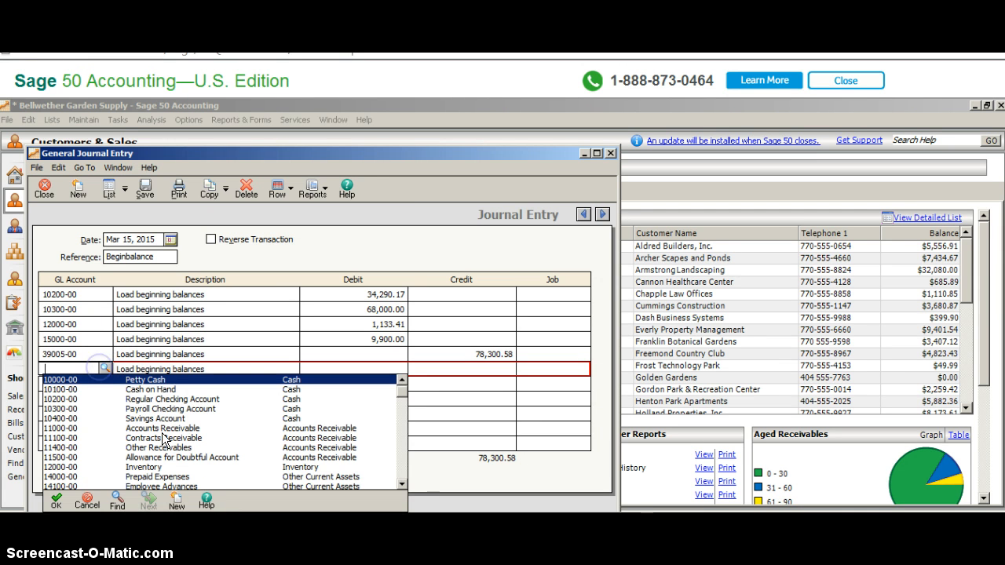
click(405, 483)
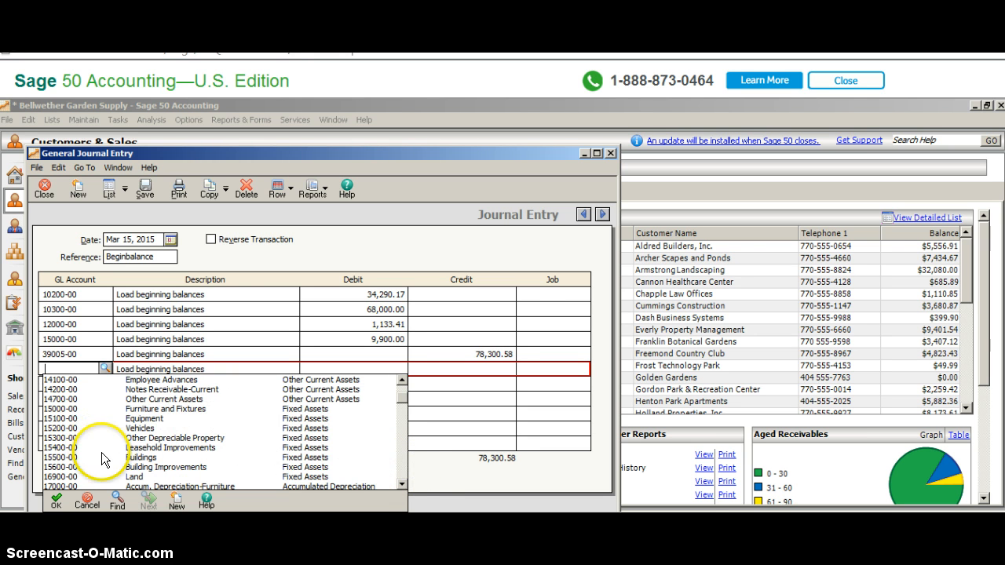
click(404, 467)
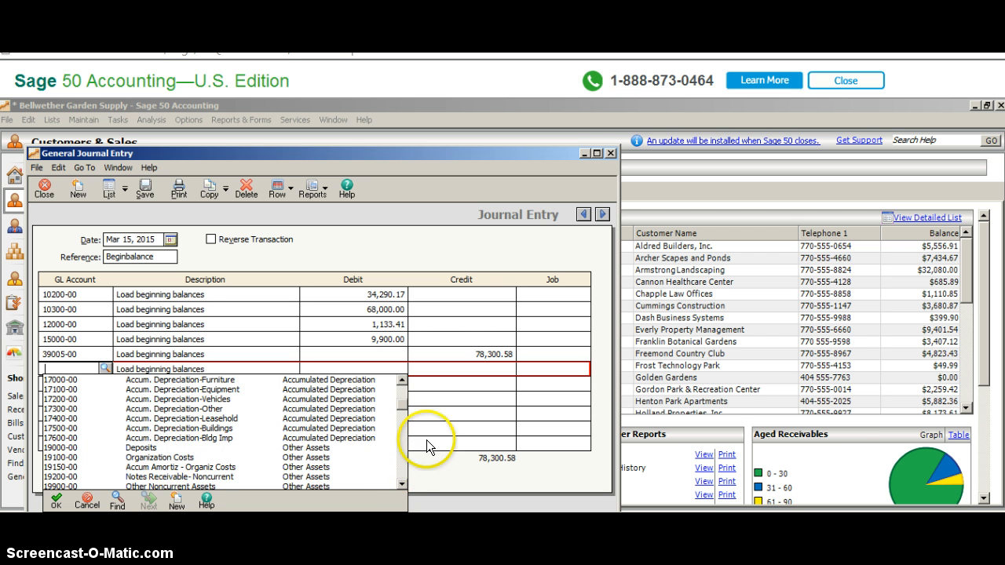
click(402, 465)
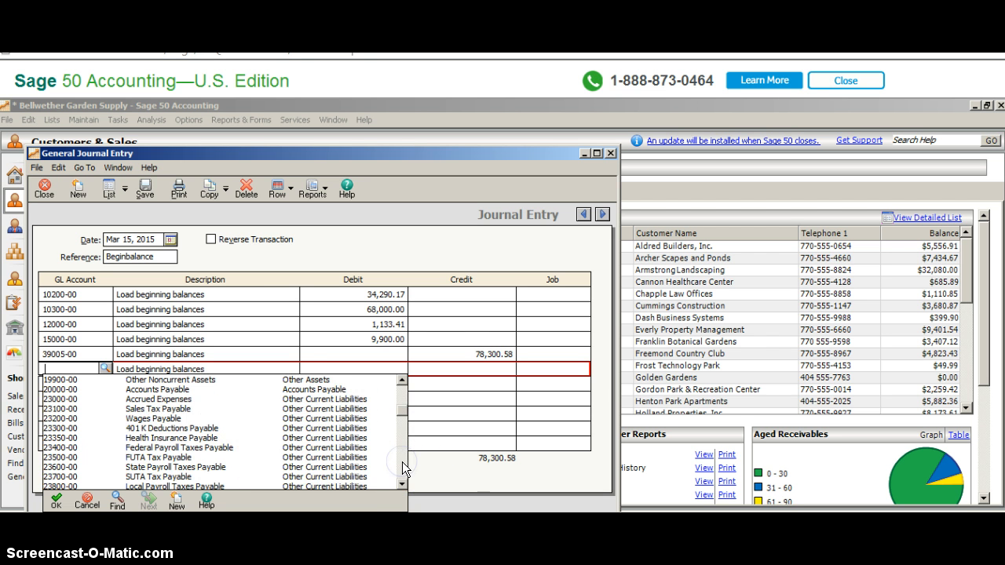
double_click(161, 460)
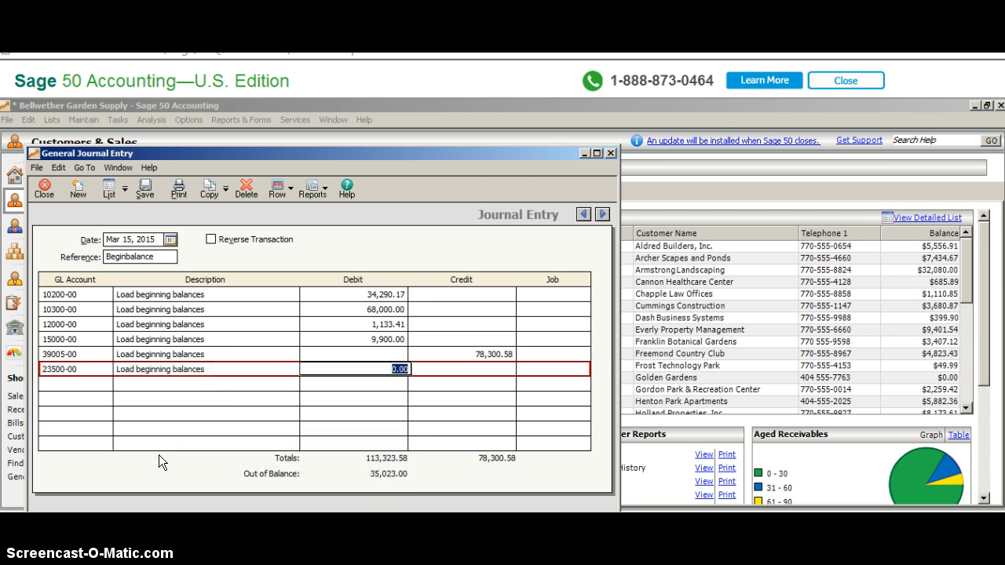
key(Tab)
key(Tab)
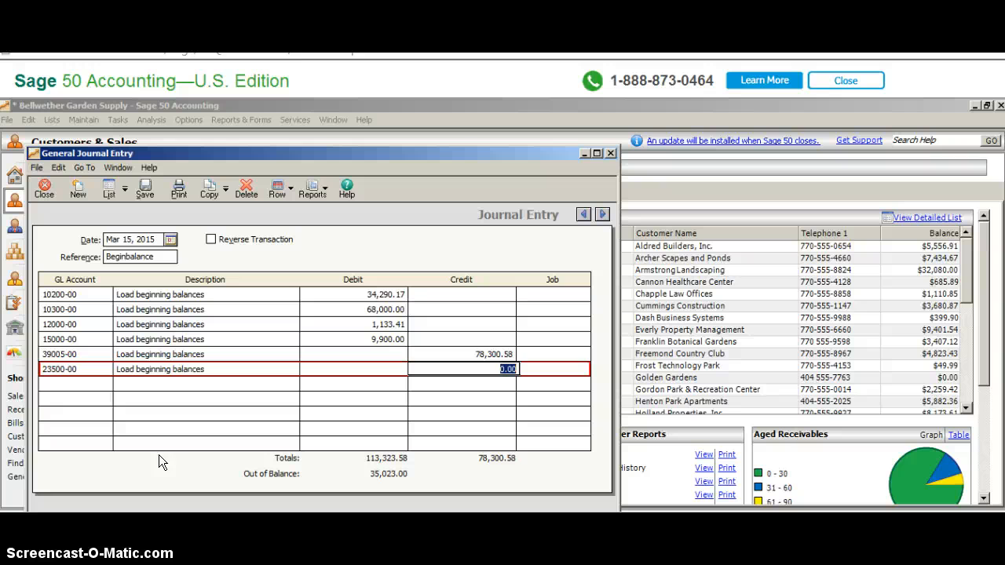
text(438)
key(Return)
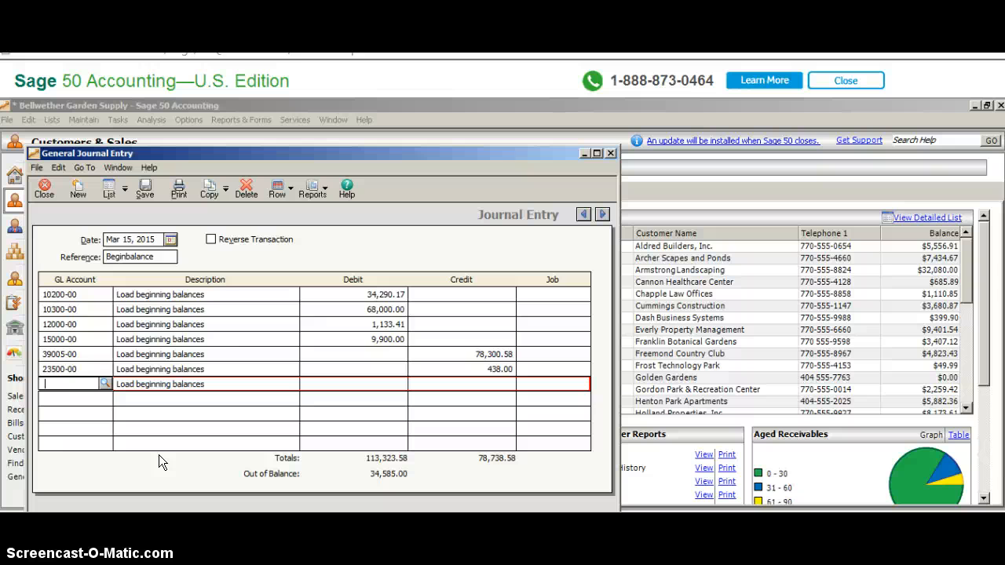
text(23500-00)
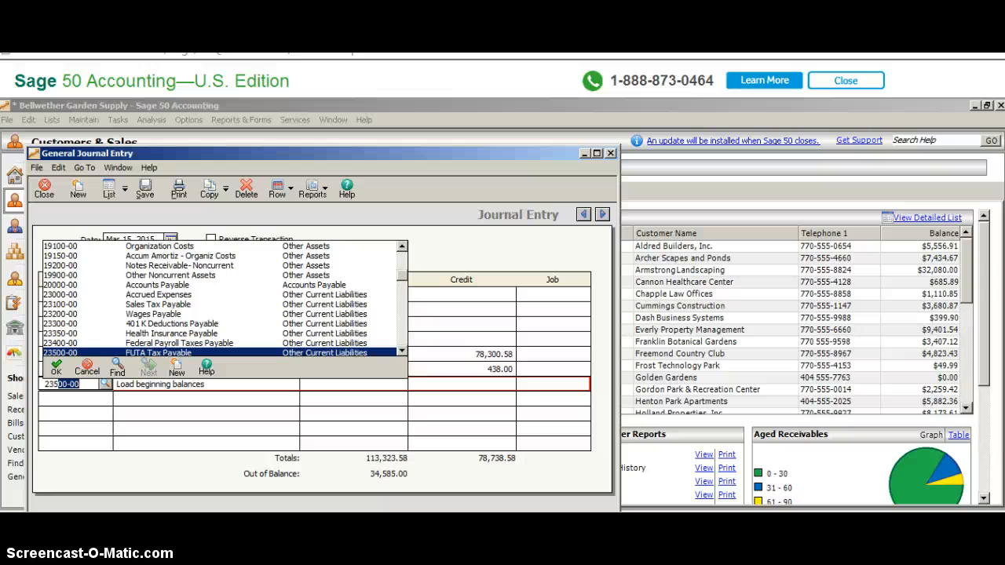
Add a second 23500-00 line credited 2,152.00, leaving 32,433.00 out of balance
key(Up)
key(Tab)
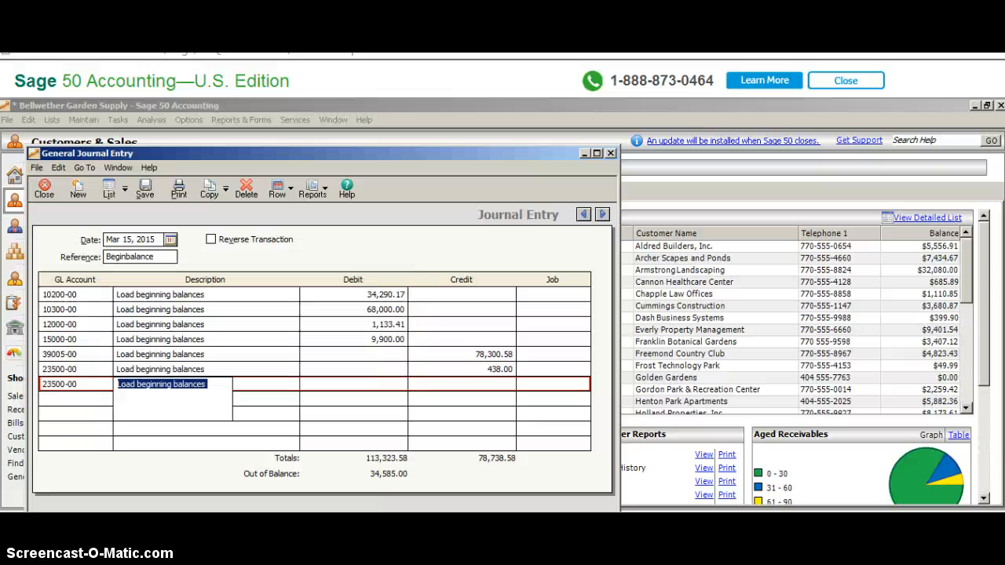
key(Tab)
key(Tab)
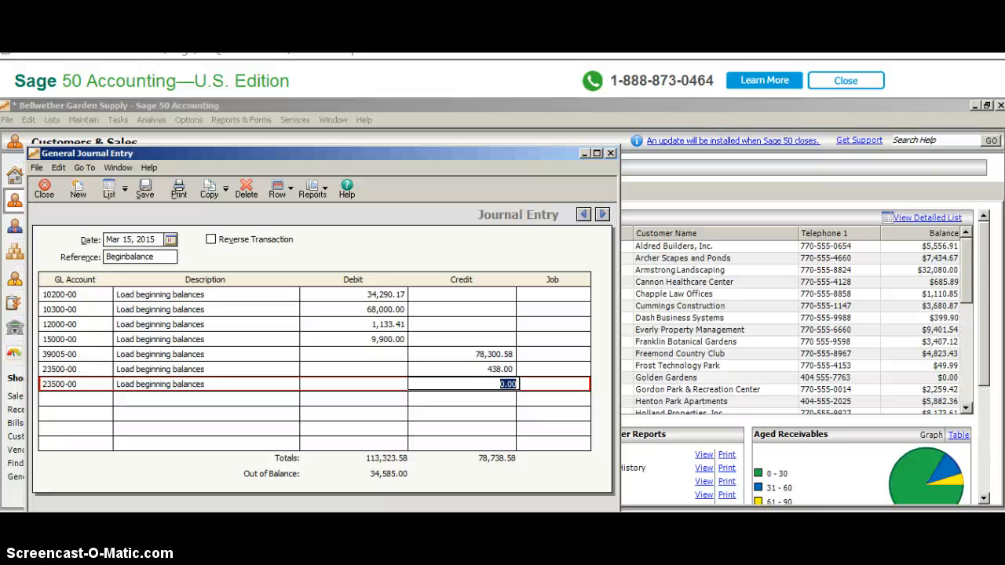
text(2152)
key(Tab)
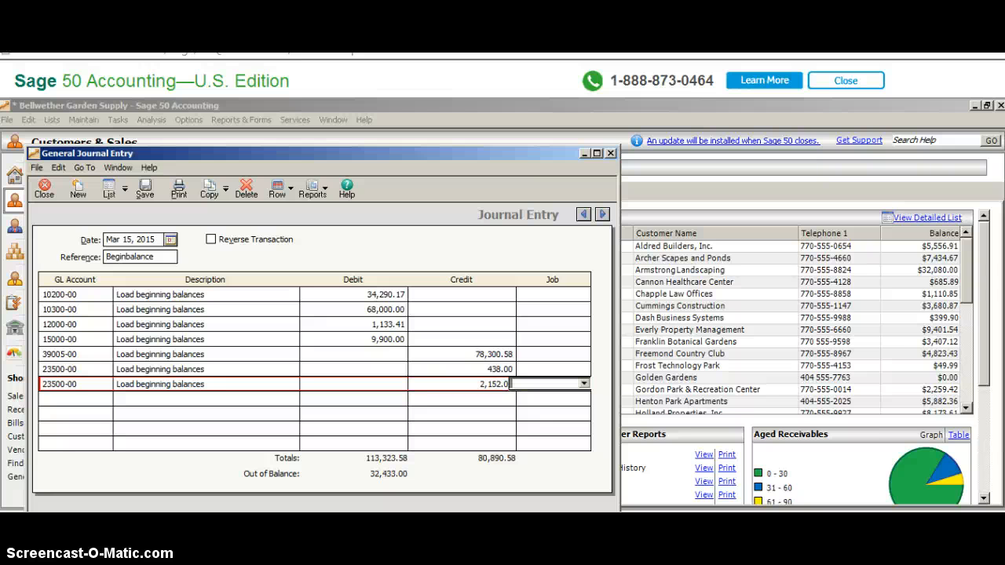
key(Tab)
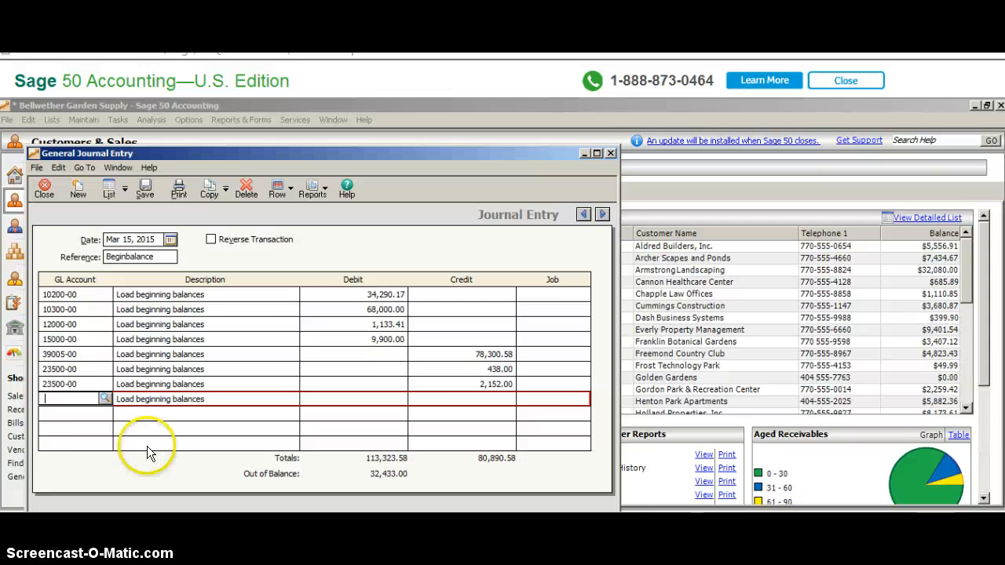
Add a line crediting 17000-00 by 2,450.00, leaving 29,983.00 out of balance
click(104, 399)
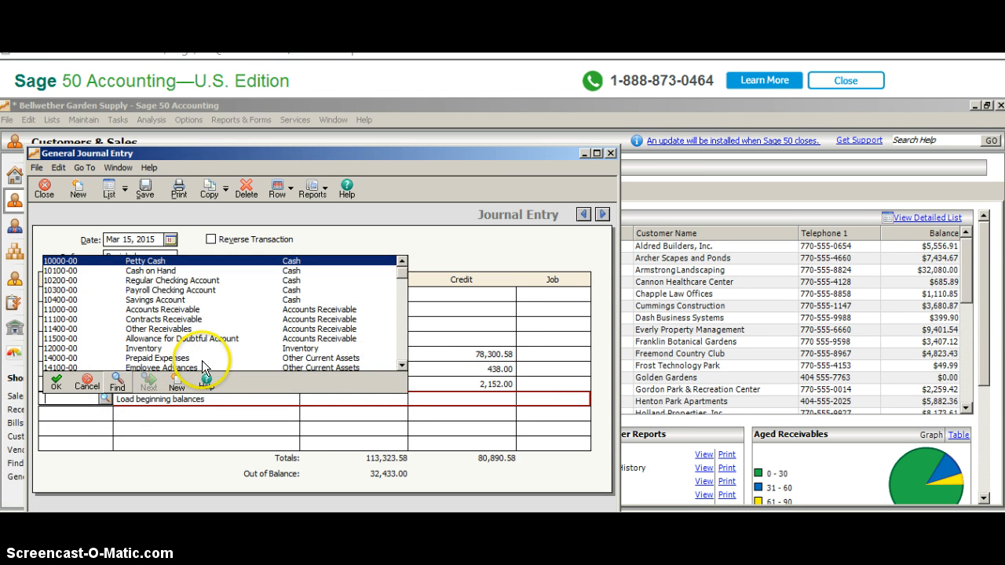
click(396, 342)
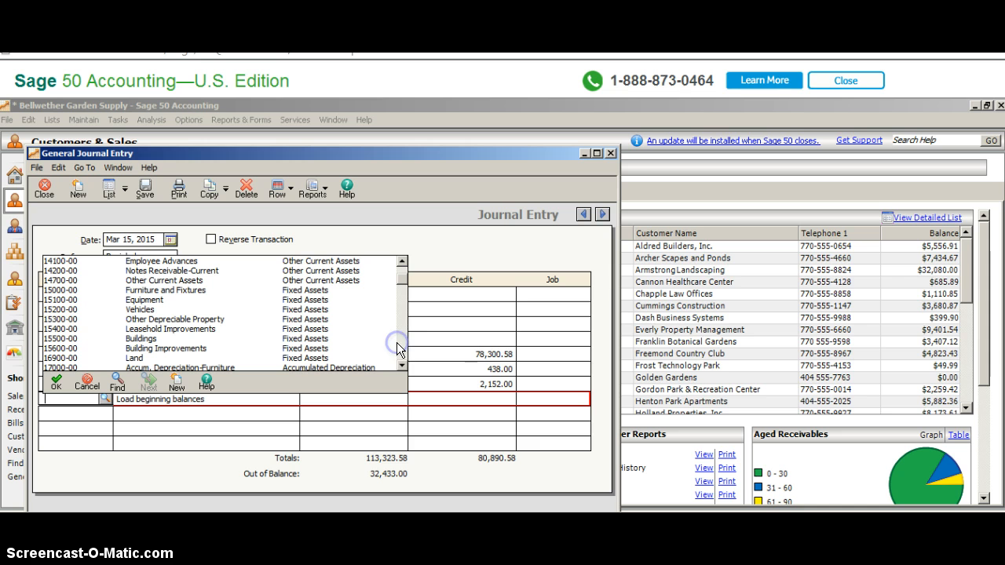
click(402, 341)
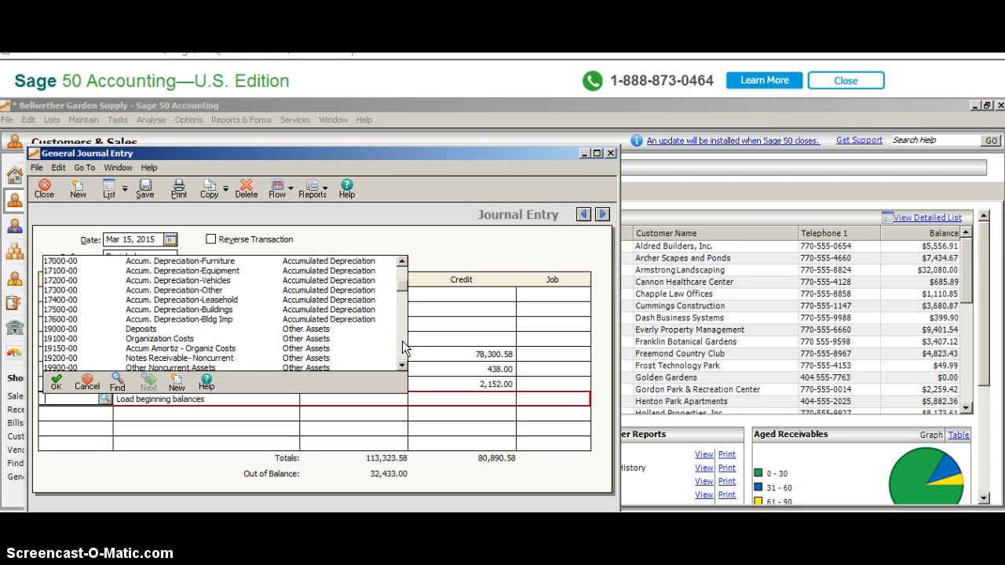
double_click(197, 262)
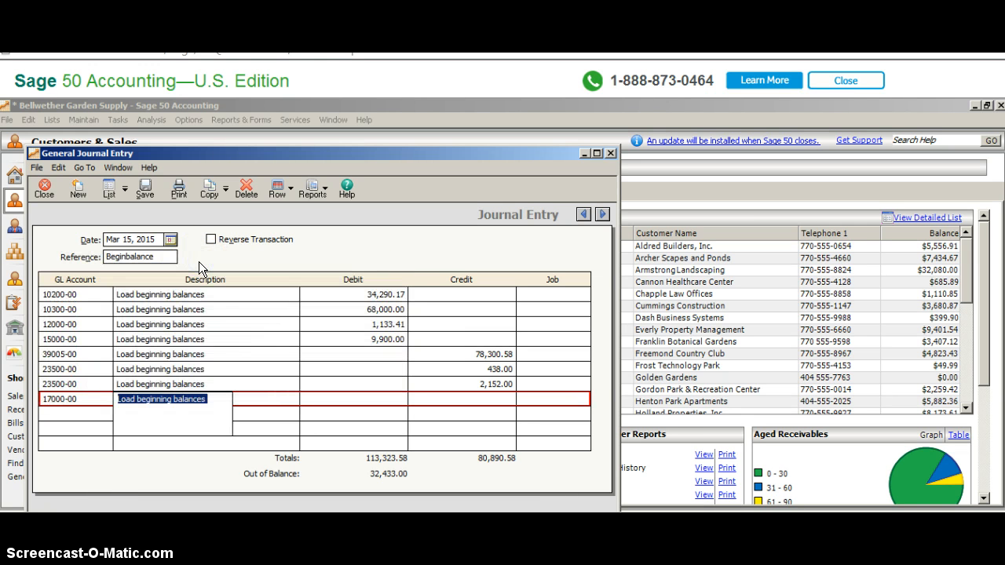
key(Tab)
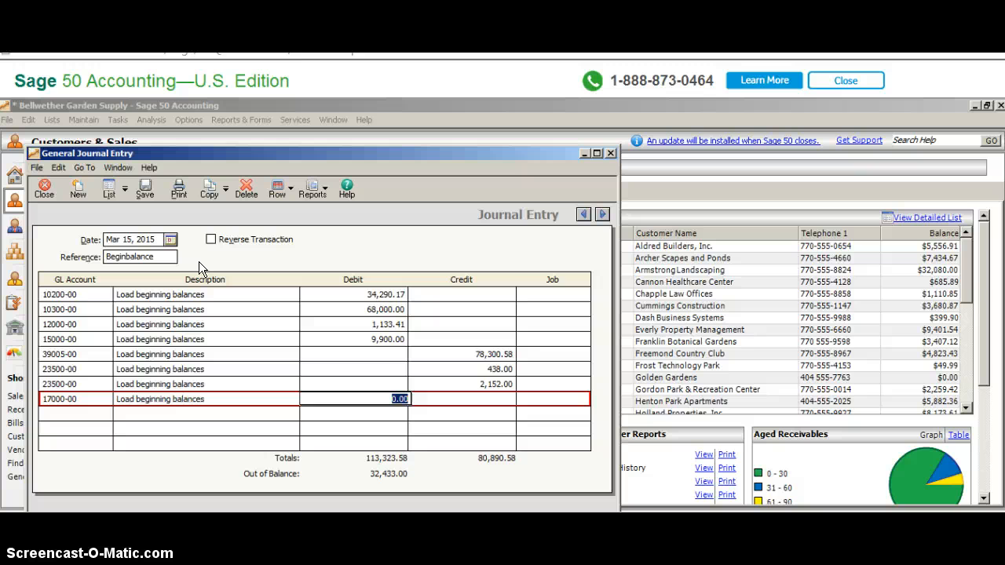
key(Tab)
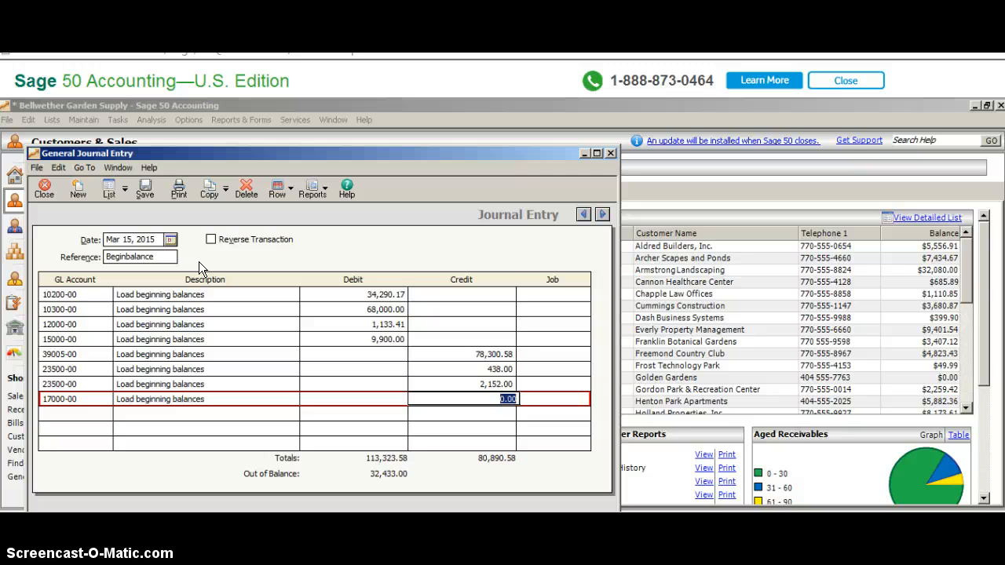
text(2450)
key(Tab)
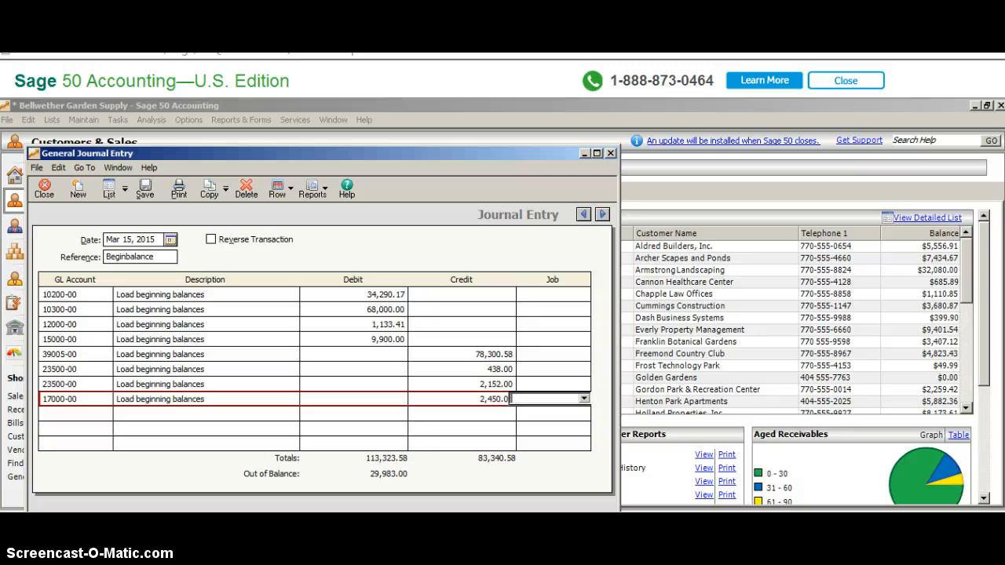
key(Tab)
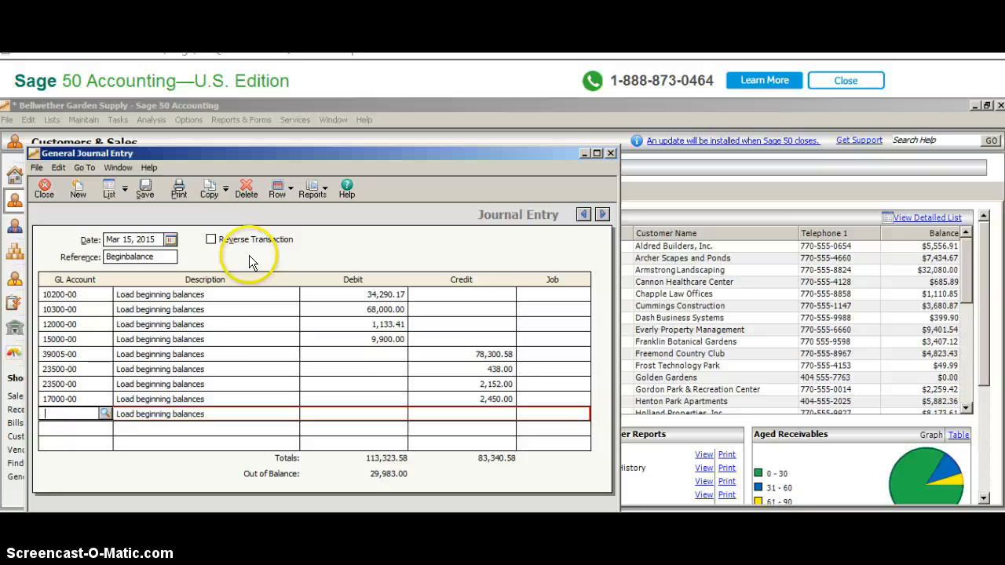
Pick a wrong account for the ninth line, clear the mistyped description and return to the account field
click(106, 413)
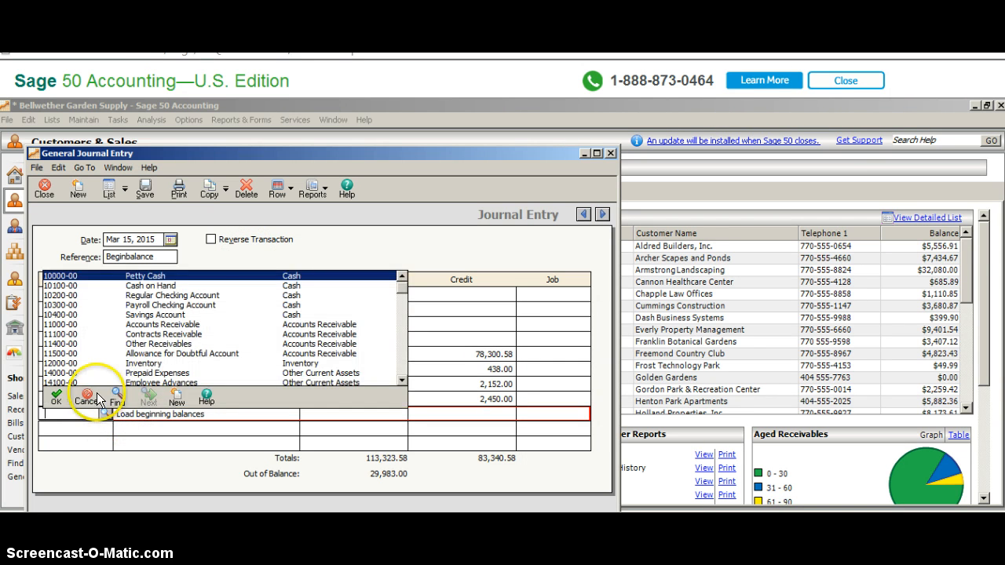
double_click(153, 373)
text(23)
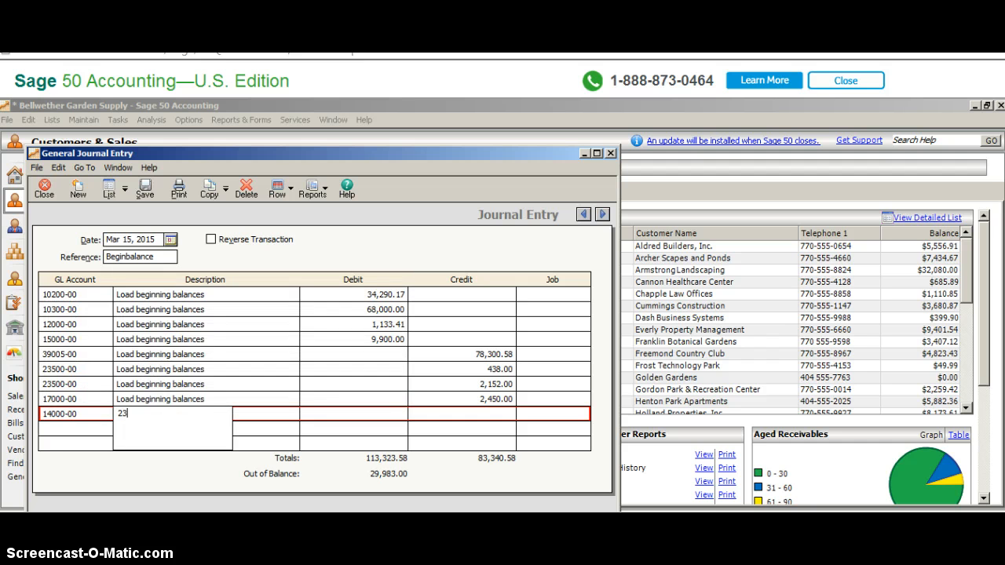
text(5)
key(BackSpace)
key(BackSpace)
key(BackSpace)
key(shift+Tab)
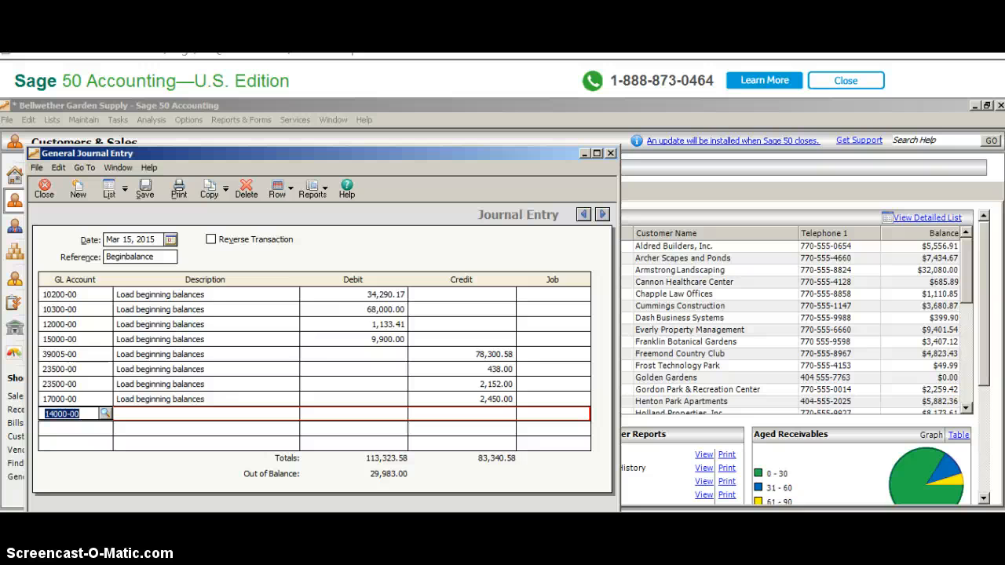
text(235)
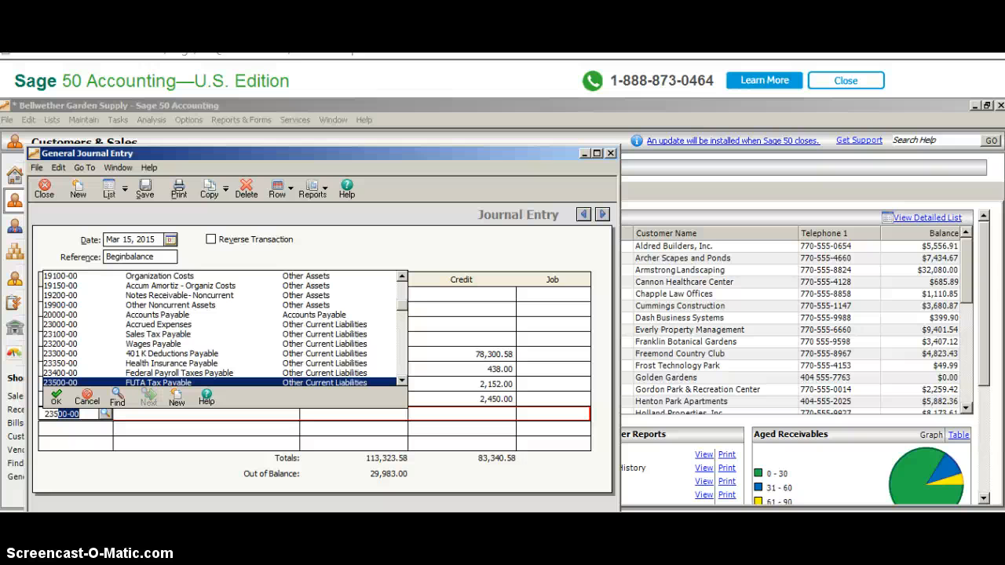
Select 23200-00 Wages Payable with description 'Load beginning balances', amount still blank
click(401, 382)
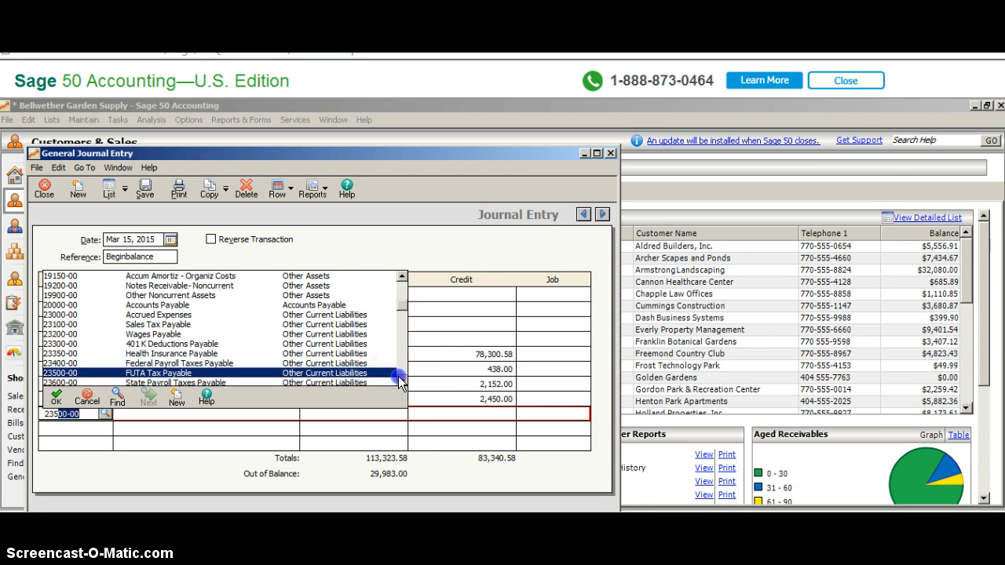
click(400, 382)
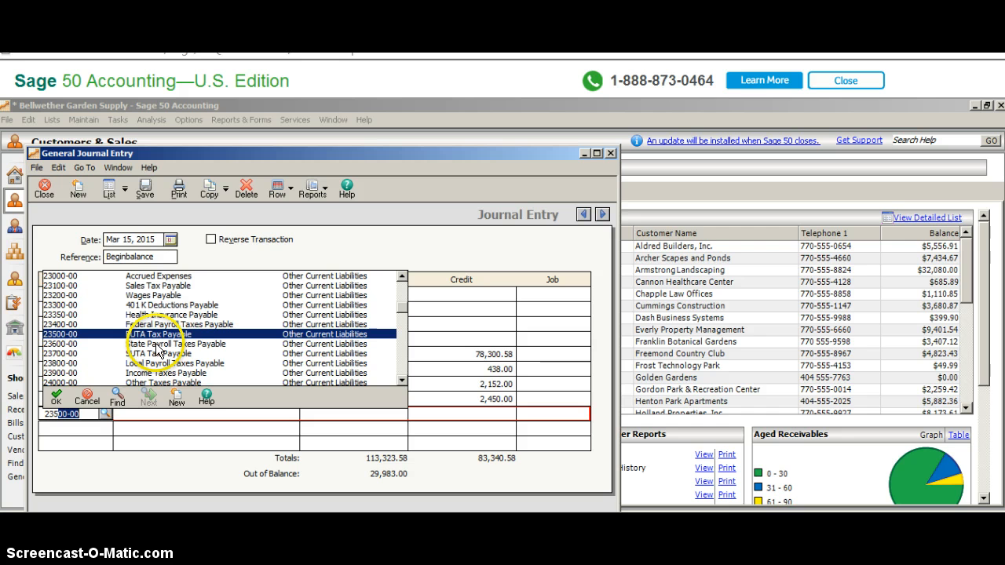
double_click(154, 297)
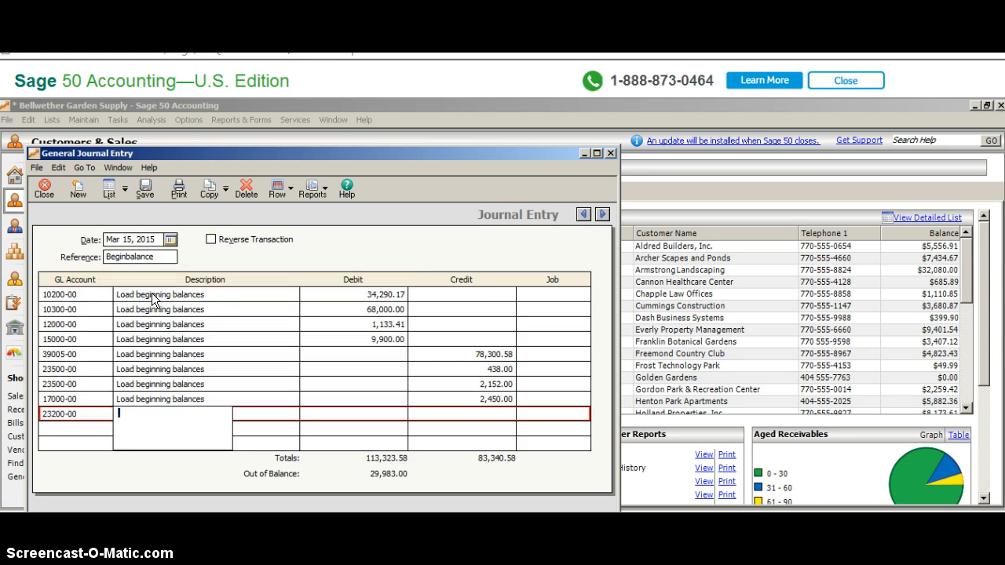
text(Load beginning )
text(balances)
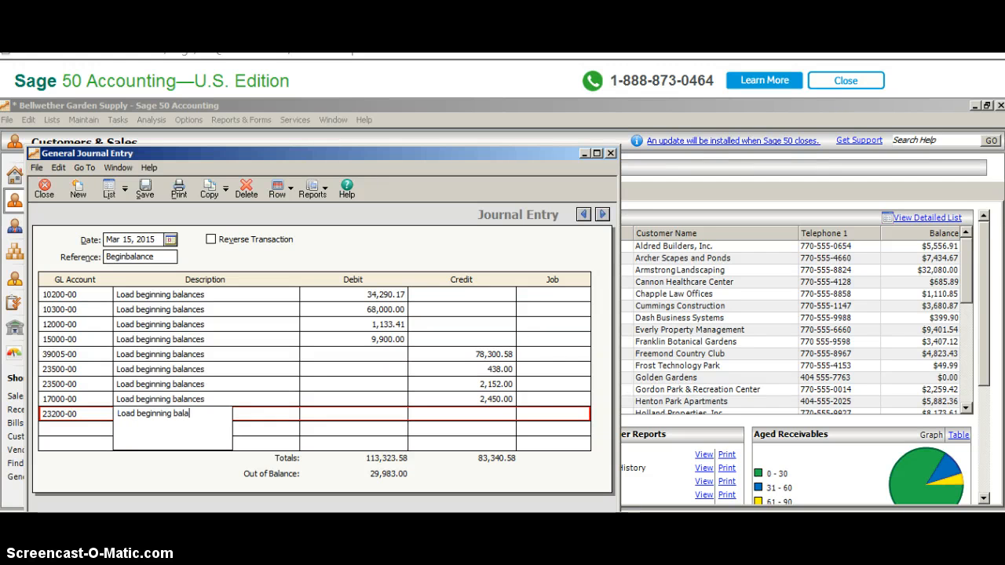
key(Tab)
key(Tab)
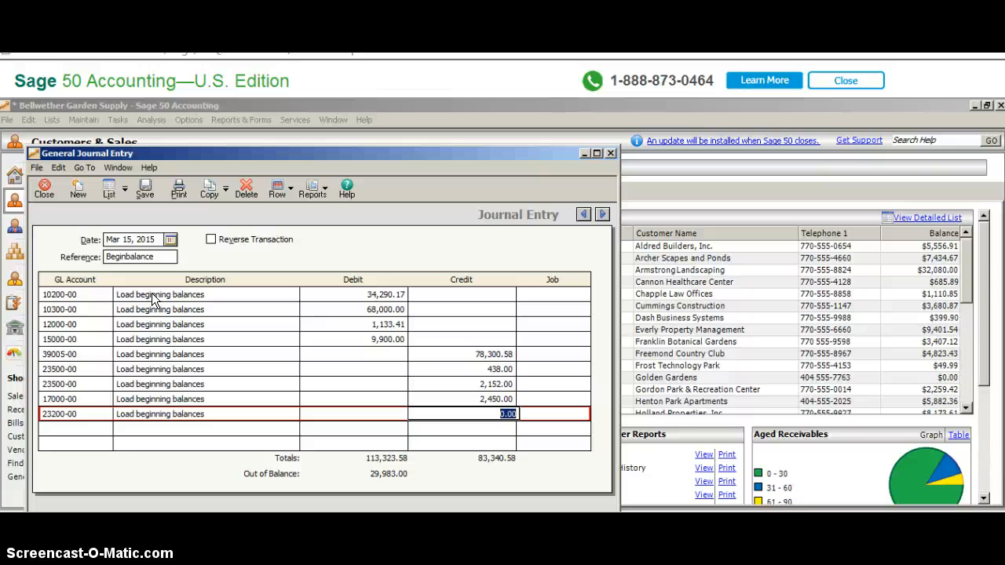
text(29)
text(983.)
Credit 23200-00 by 29,983.00 to balance at 113,323.58, save the entry and close the journal
key(Tab)
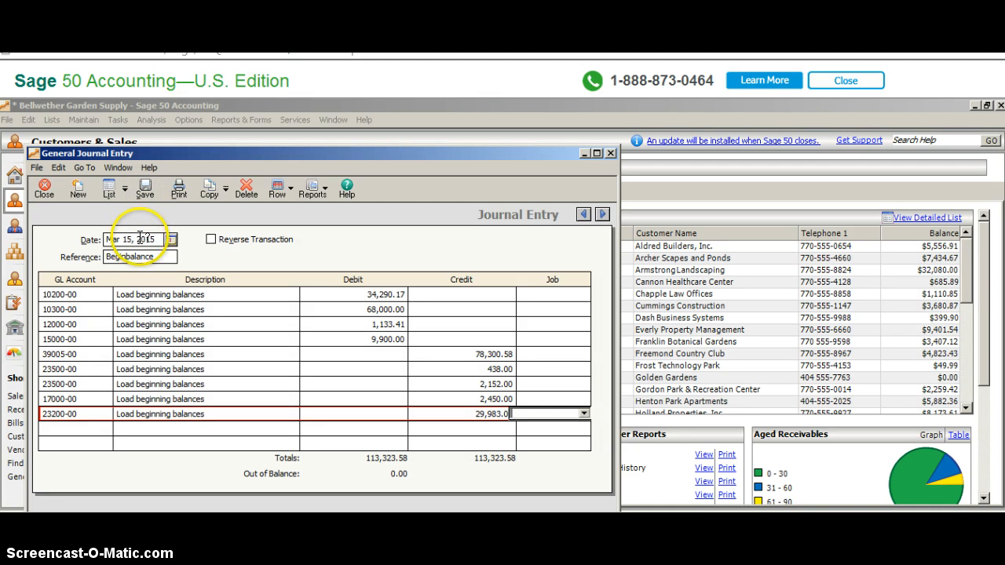
click(143, 192)
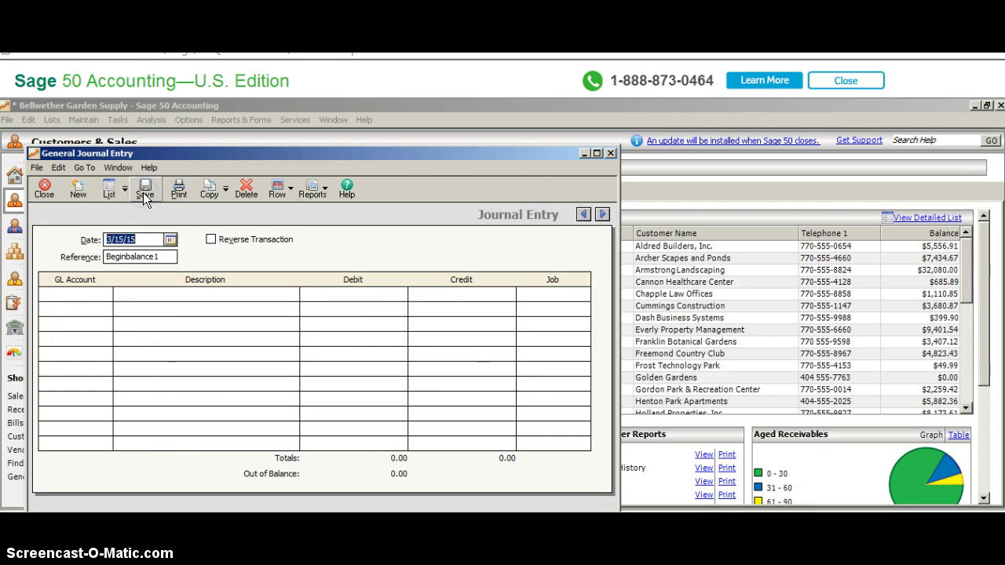
click(45, 191)
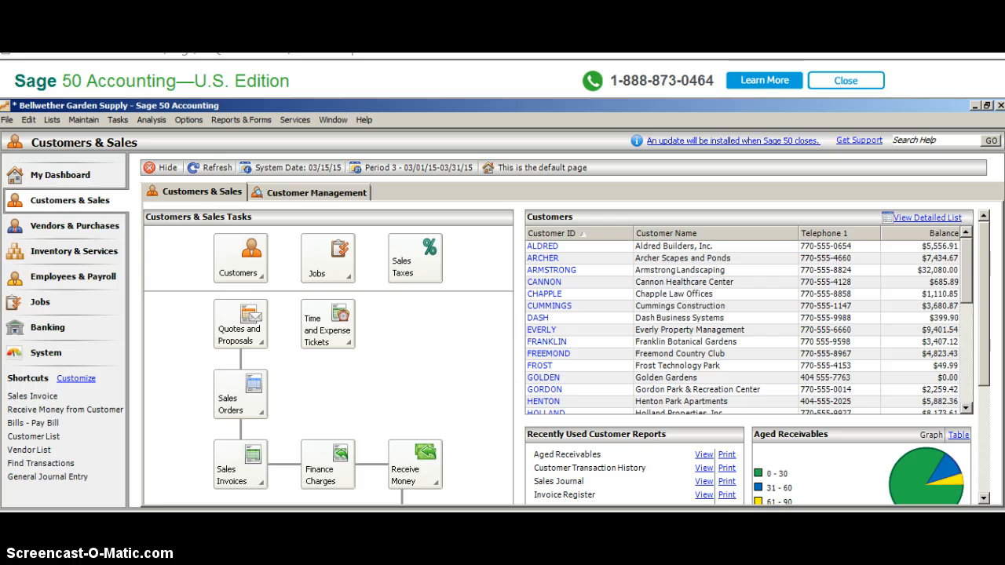